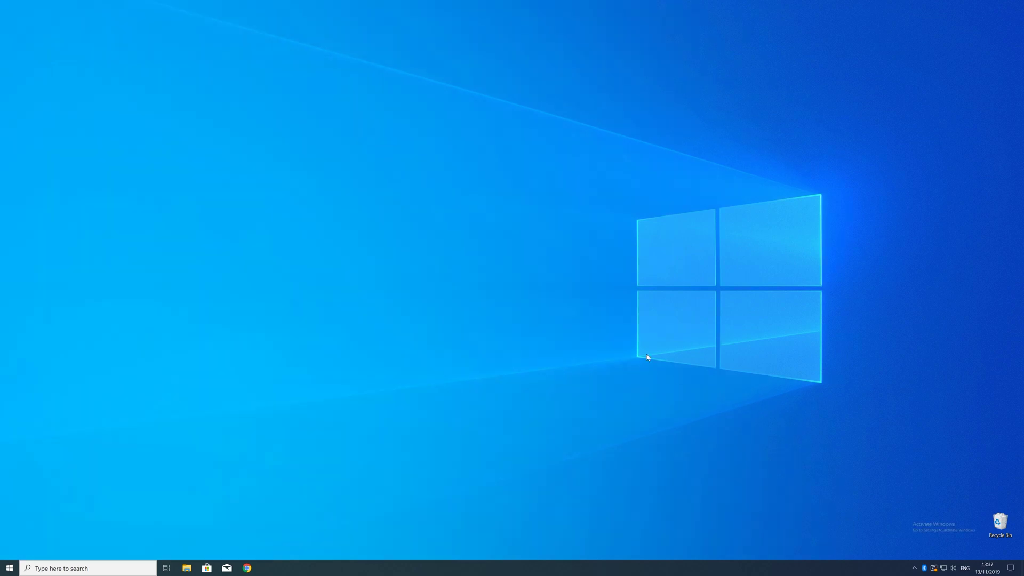
# - Check the system type on the System About page, then close Settings
pyautogui.rightClick(9, 568)
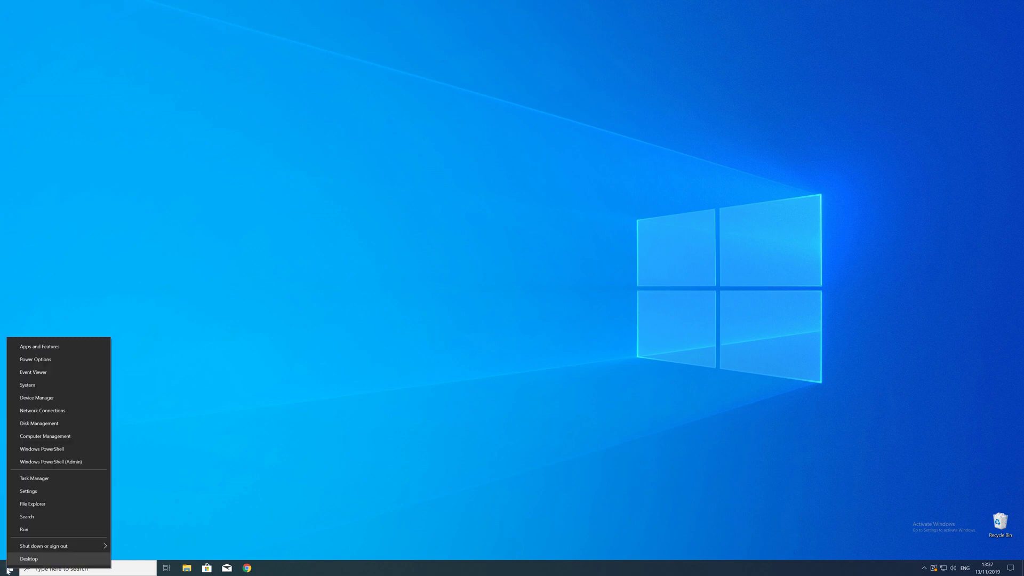
pyautogui.click(35, 388)
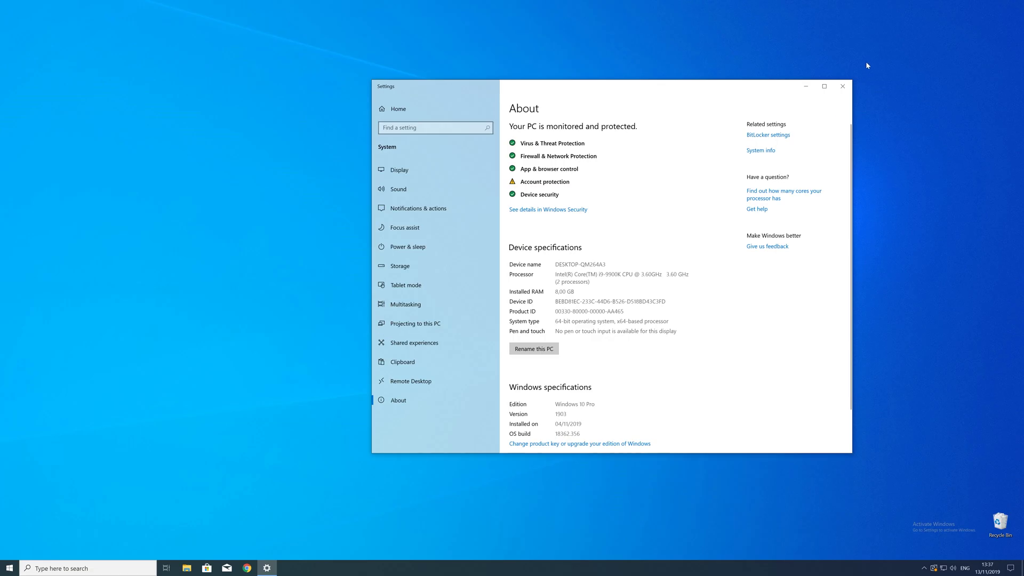
pyautogui.click(842, 85)
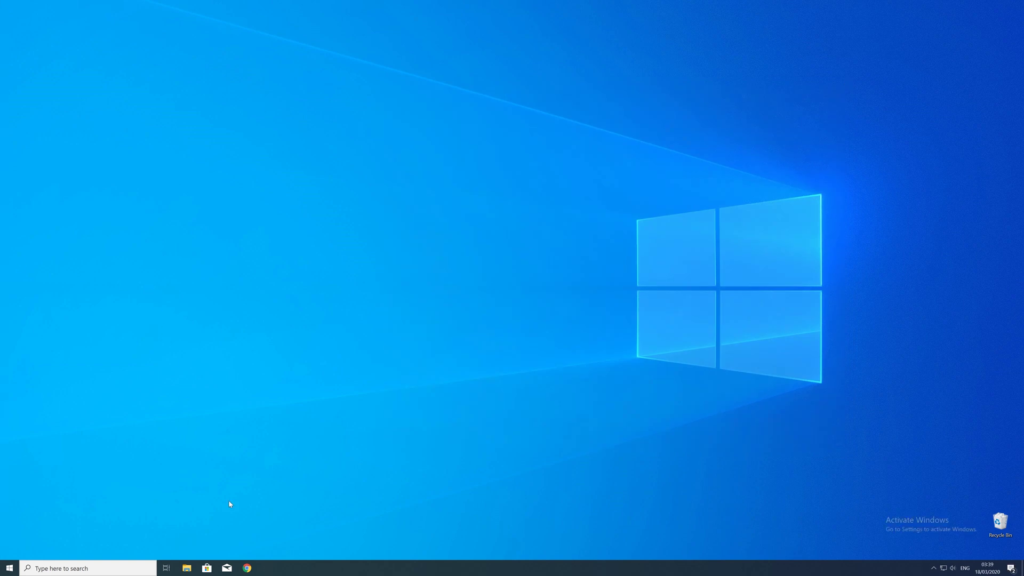
# - Load the STS Tutorial api-ms-win-core-file-l1-2-1.dll download page in Chrome
pyautogui.click(246, 568)
pyautogui.write('https://www.sts-tutorial.com/download/api-ms-win-core-file-l1-2-1')
pyautogui.press('Return')
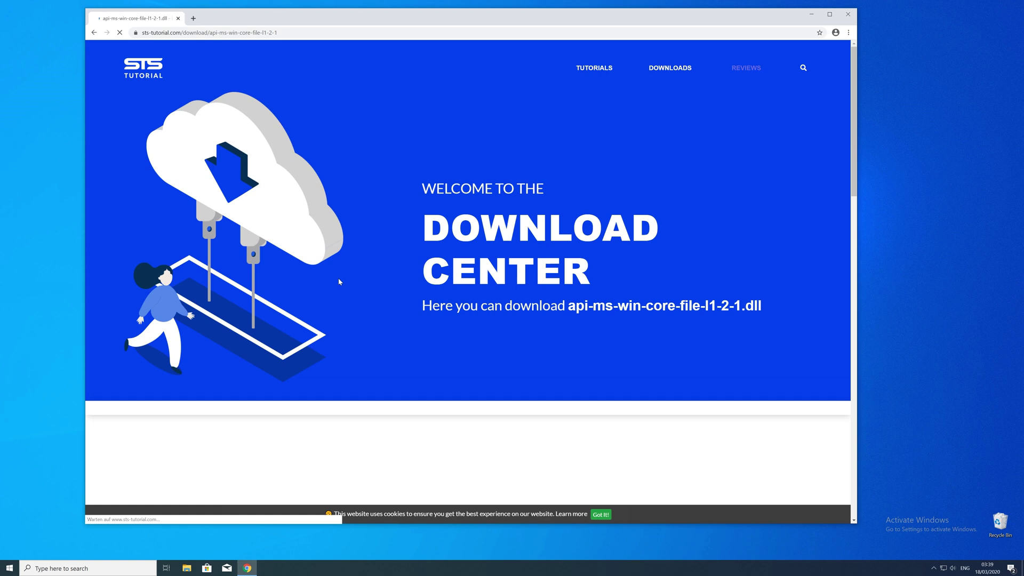
# - Download the 64-Bit DLL zip without waiting and open the downloaded archive
pyautogui.scroll(-15, 352, 288)
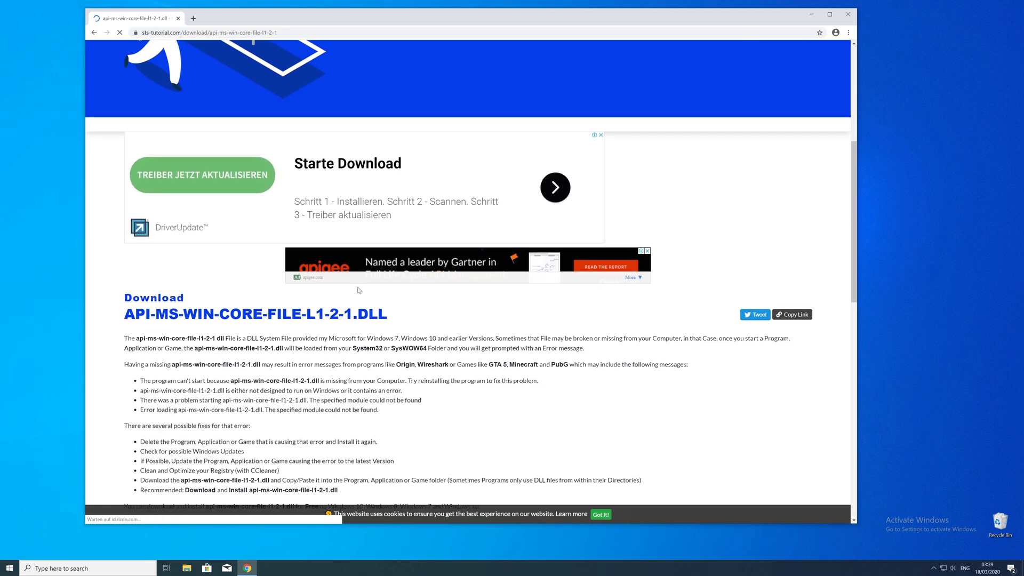
pyautogui.scroll(-3, 359, 291)
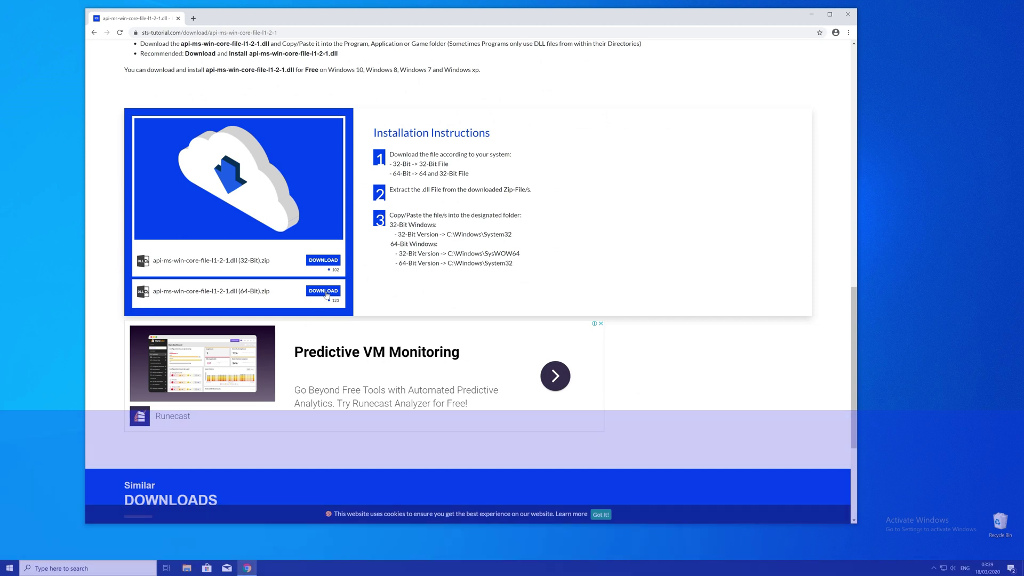
pyautogui.click(324, 260)
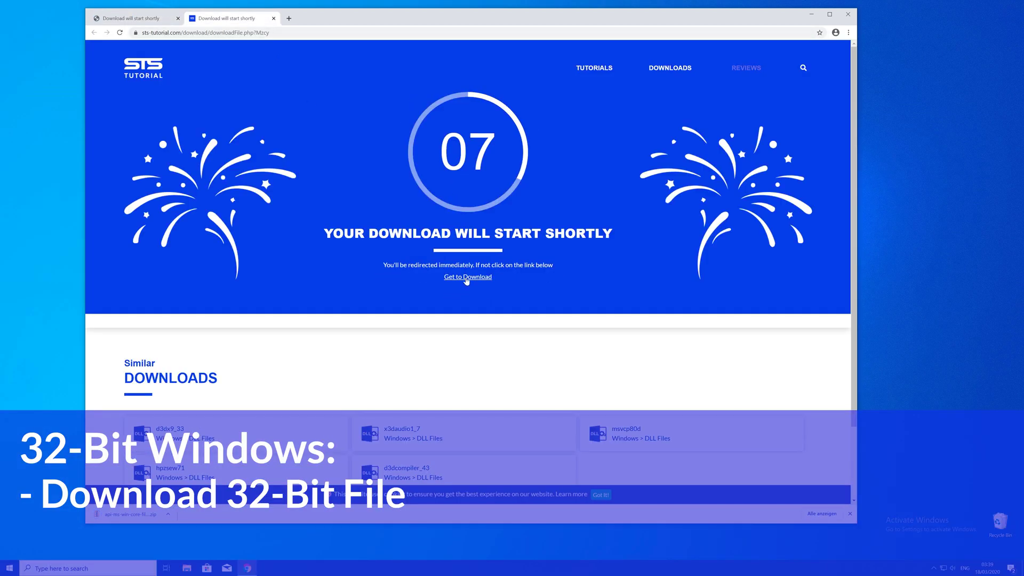
pyautogui.click(468, 276)
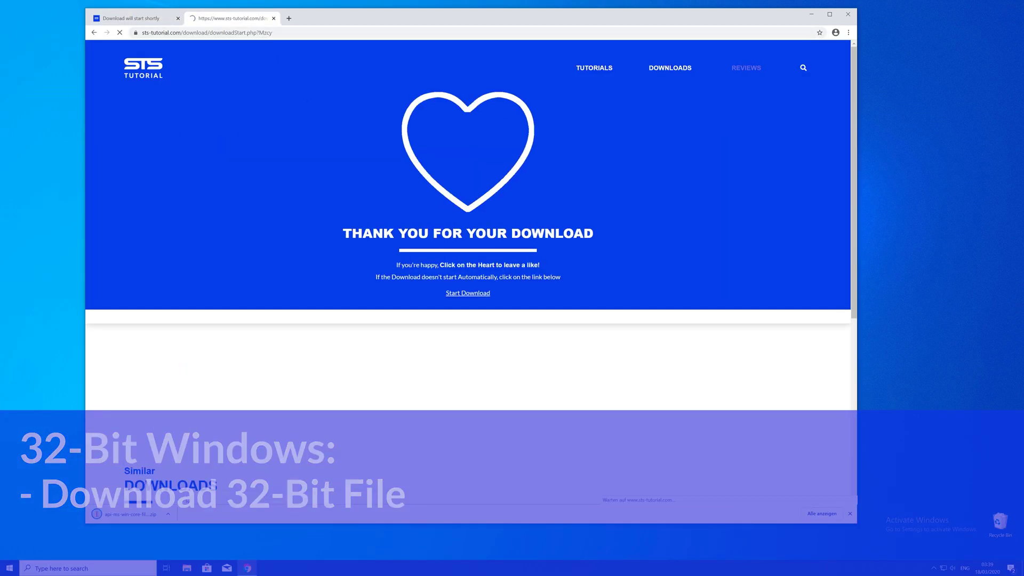
pyautogui.click(139, 514)
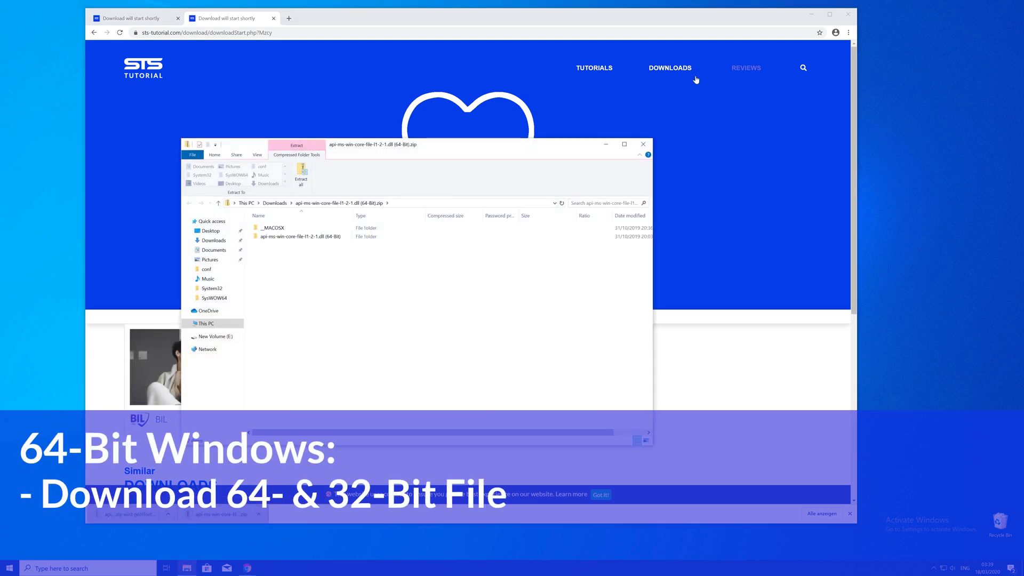
# - Open the 32-Bit zip too, place the 64-Bit window left and 32-Bit right, and close Chrome
pyautogui.moveTo(500, 146); pyautogui.dragTo(321, 10)
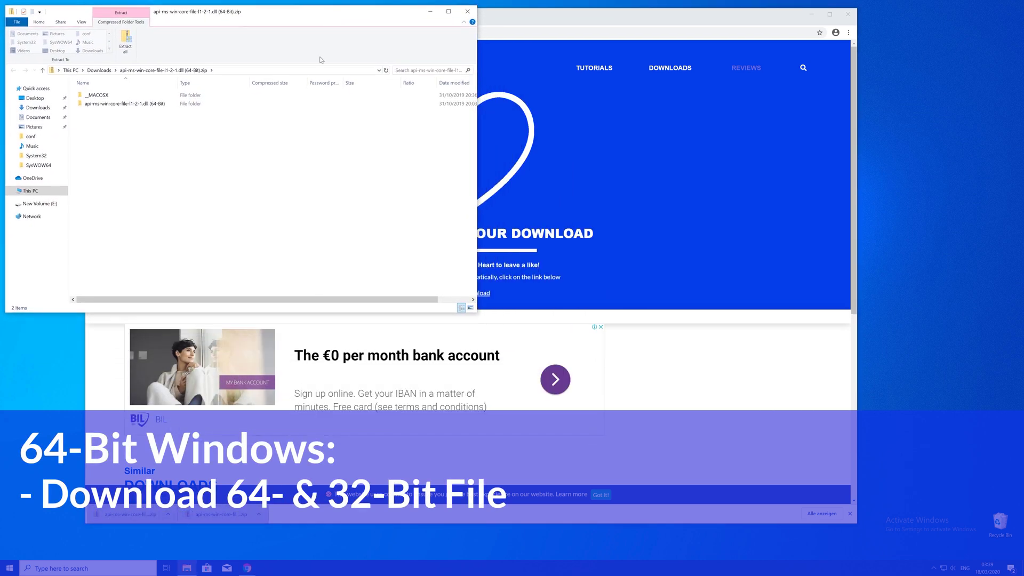
pyautogui.click(128, 515)
pyautogui.click(257, 514)
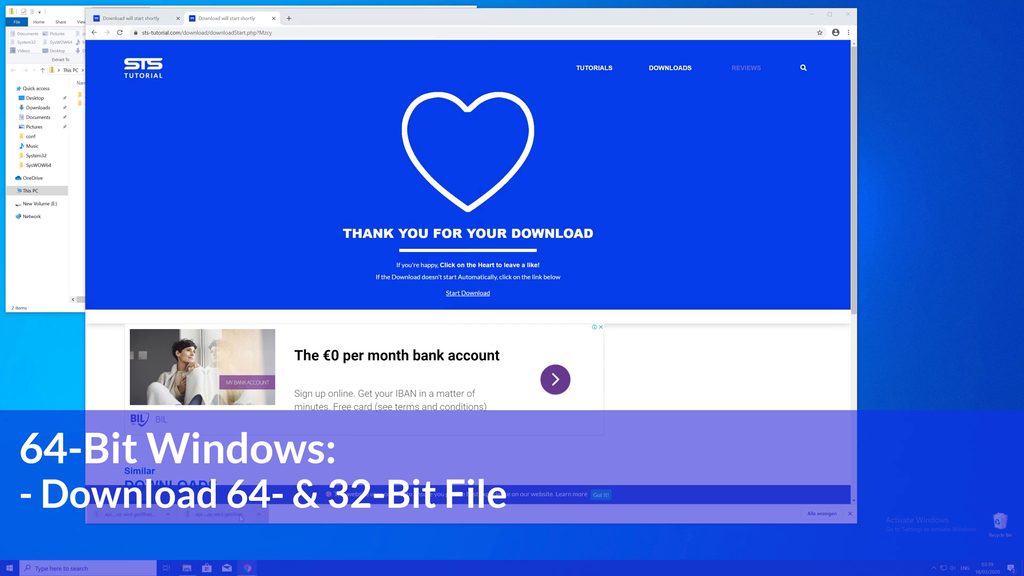
pyautogui.moveTo(316, 15); pyautogui.dragTo(800, 13)
pyautogui.click(852, 16)
# - Open the DLL folder inside both the 64-Bit and 32-Bit zips
pyautogui.doubleClick(216, 105)
pyautogui.doubleClick(692, 106)
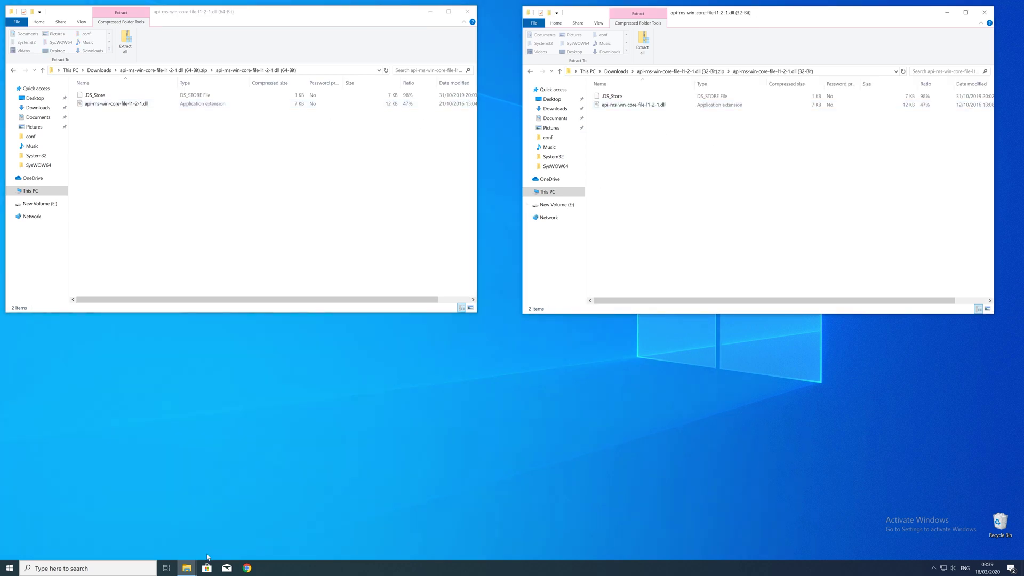
pyautogui.rightClick(186, 568)
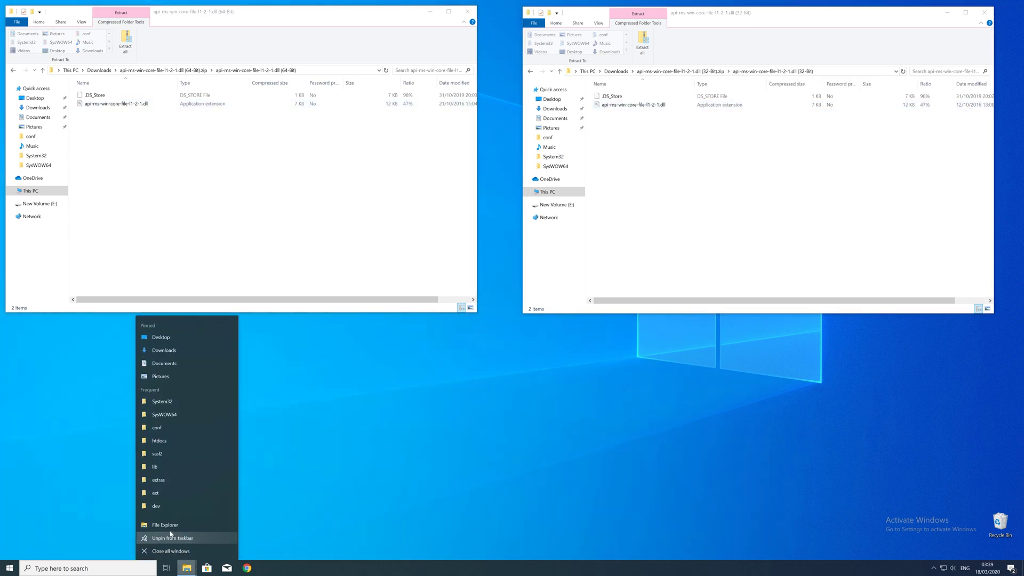
# - Open a centred third Explorer window at C:\Windows and locate the SysWOW64 and System32 folders
pyautogui.click(171, 532)
pyautogui.moveTo(647, 24); pyautogui.dragTo(383, 145)
pyautogui.click(293, 317)
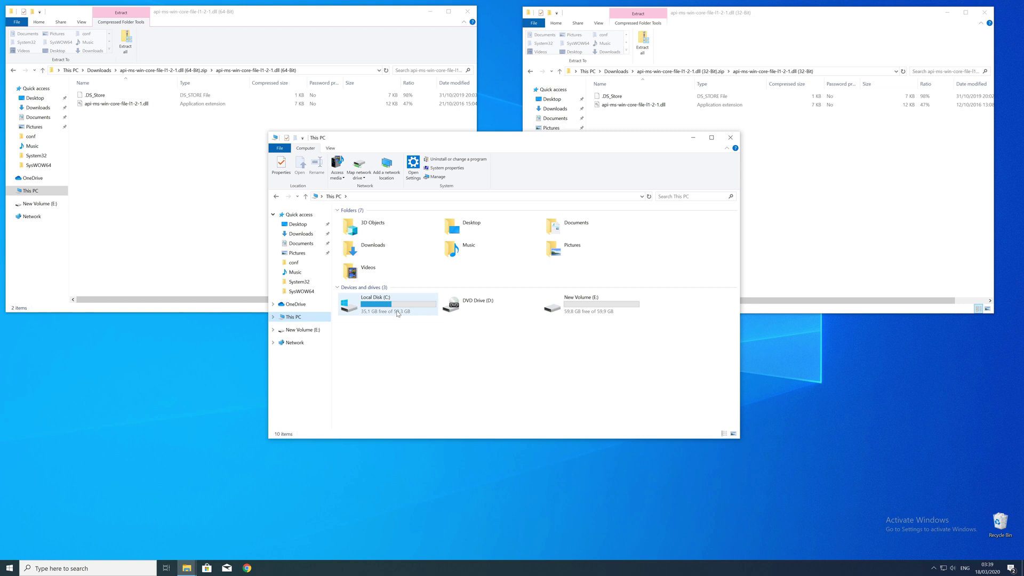
pyautogui.doubleClick(398, 314)
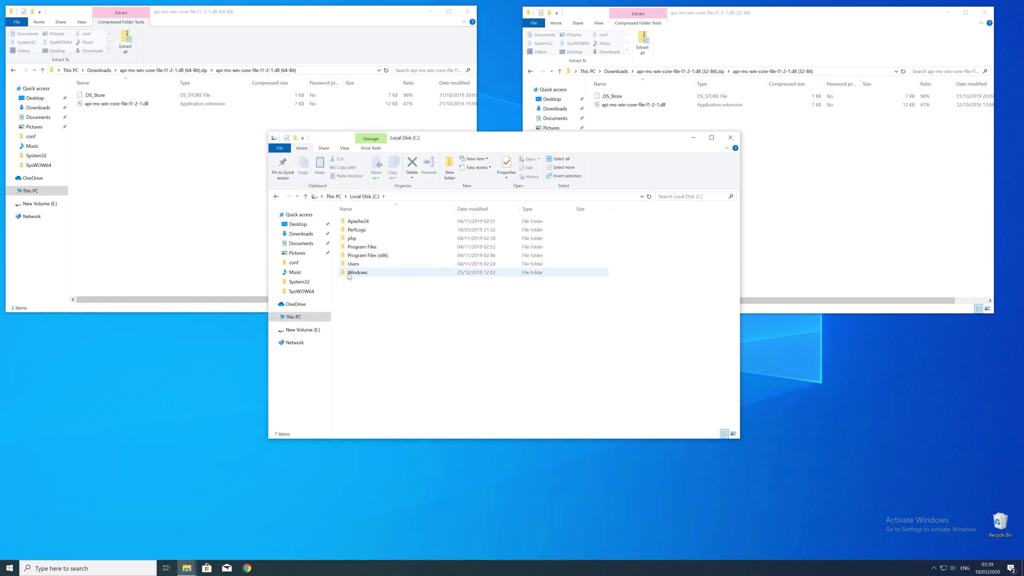
pyautogui.doubleClick(356, 272)
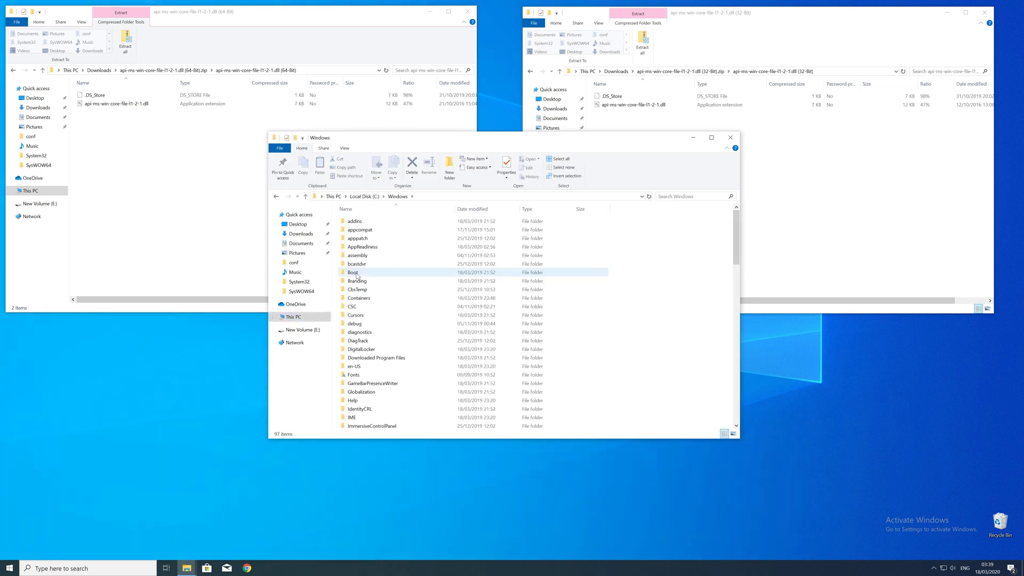
pyautogui.scroll(-13, 361, 292)
pyautogui.scroll(-3, 361, 292)
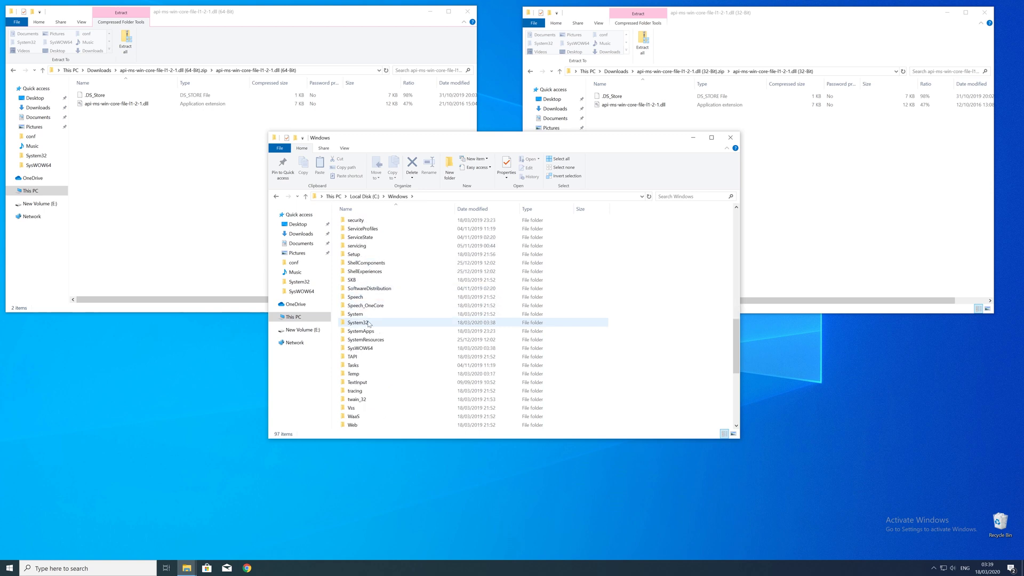
pyautogui.click(365, 347)
pyautogui.click(375, 327)
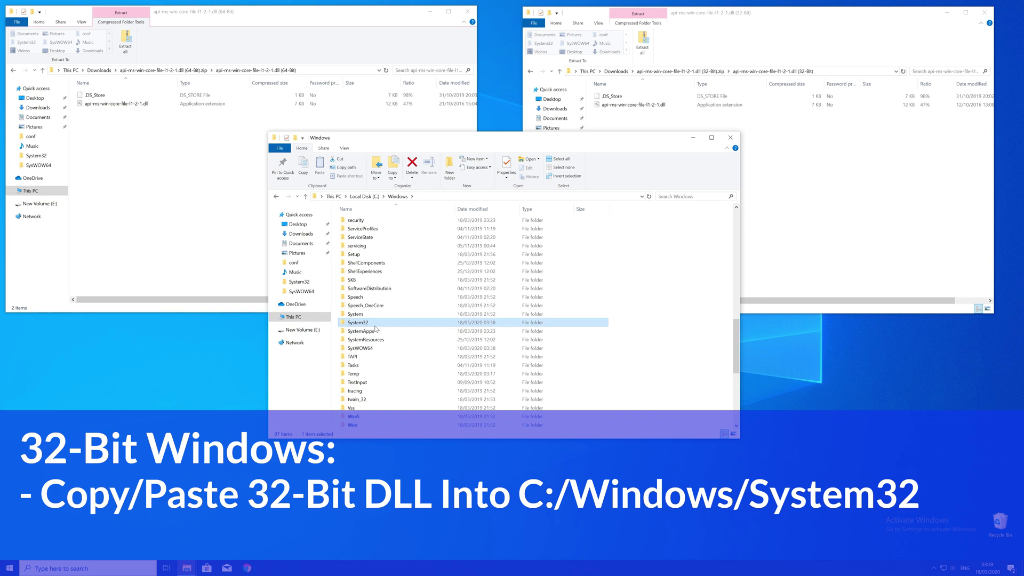
# - Copy the 32-Bit DLL into SysWOW64 and the 64-Bit DLL into System32, granting administrator permission
pyautogui.moveTo(646, 105); pyautogui.dragTo(389, 348)
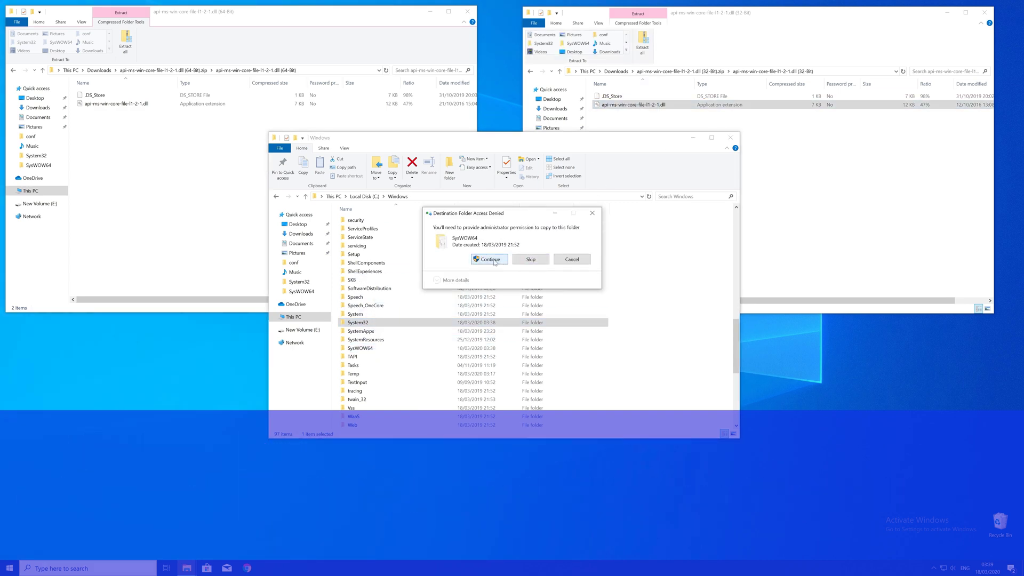
pyautogui.click(489, 259)
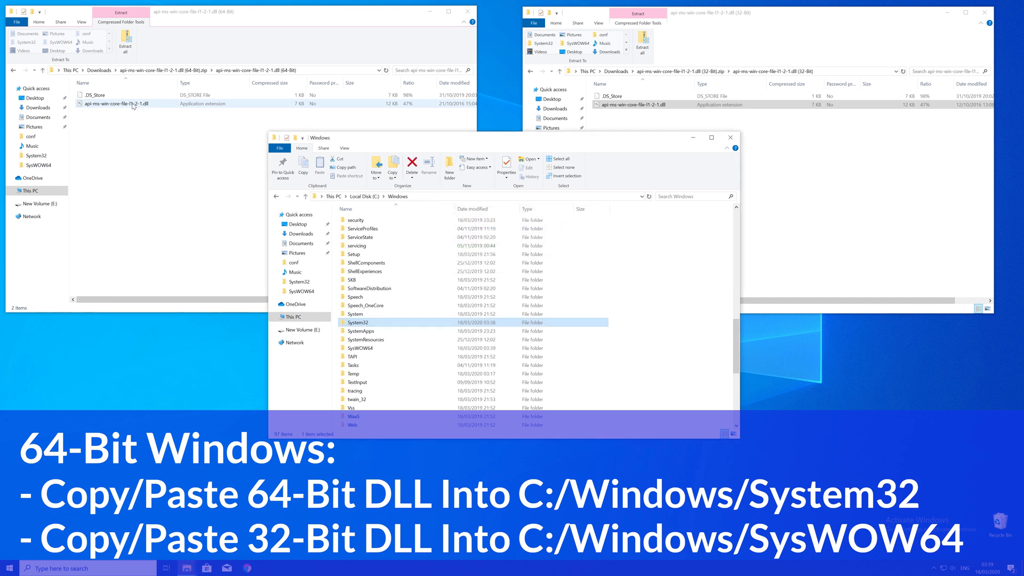
pyautogui.moveTo(133, 105); pyautogui.dragTo(358, 323)
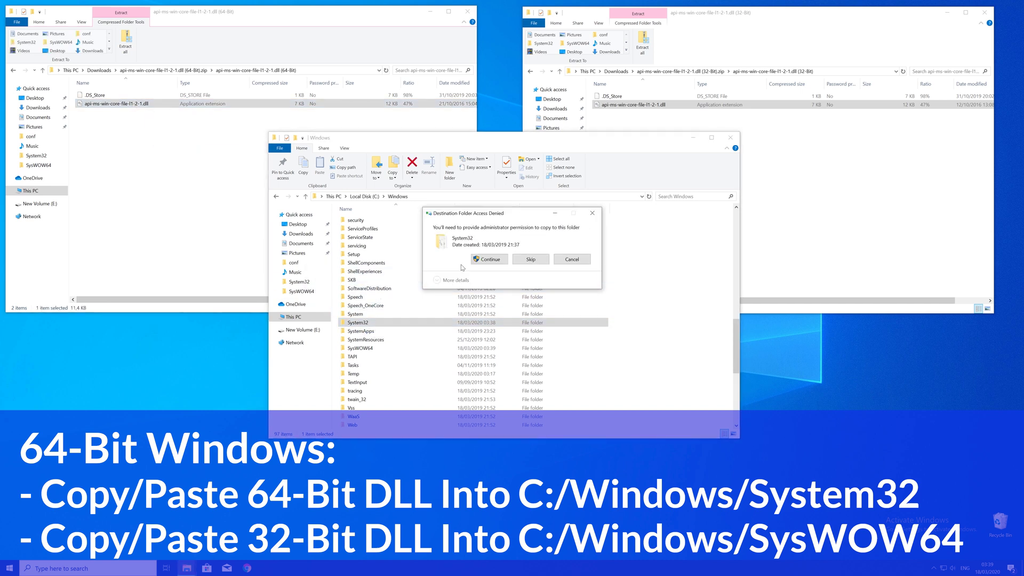
pyautogui.click(491, 259)
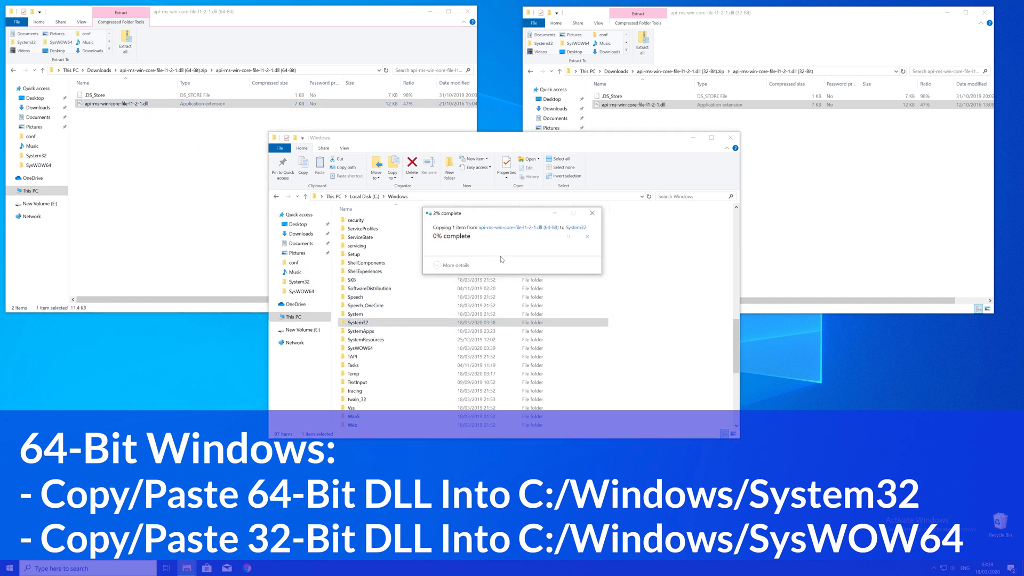
# - Close the Windows folder window and both DLL zip windows
pyautogui.click(731, 139)
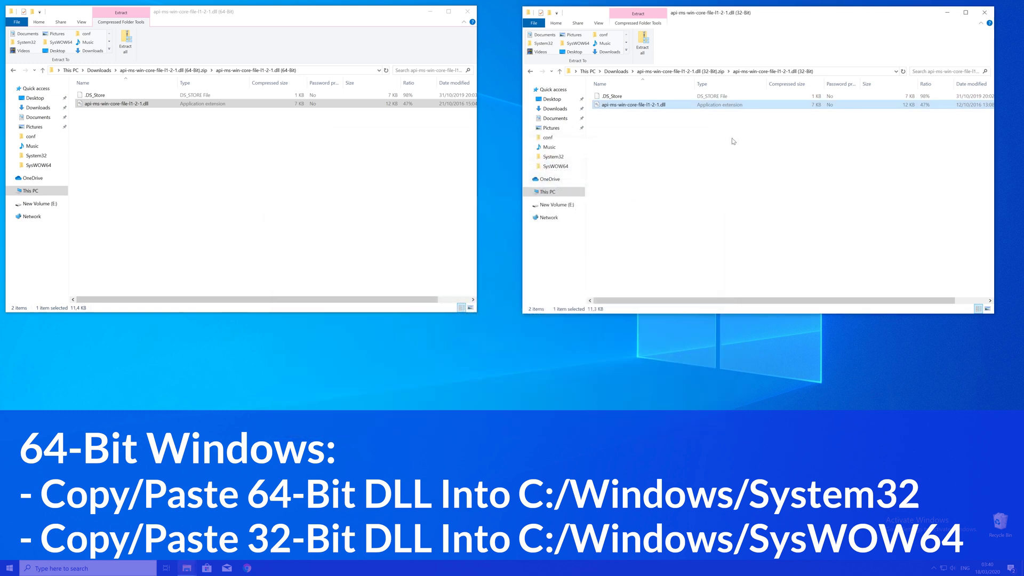
pyautogui.click(980, 13)
pyautogui.click(467, 11)
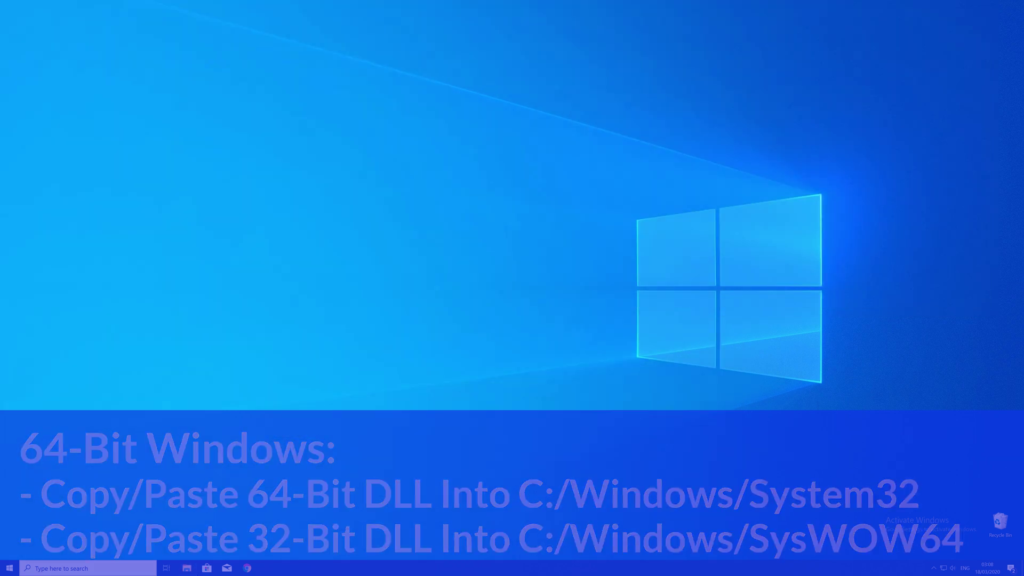